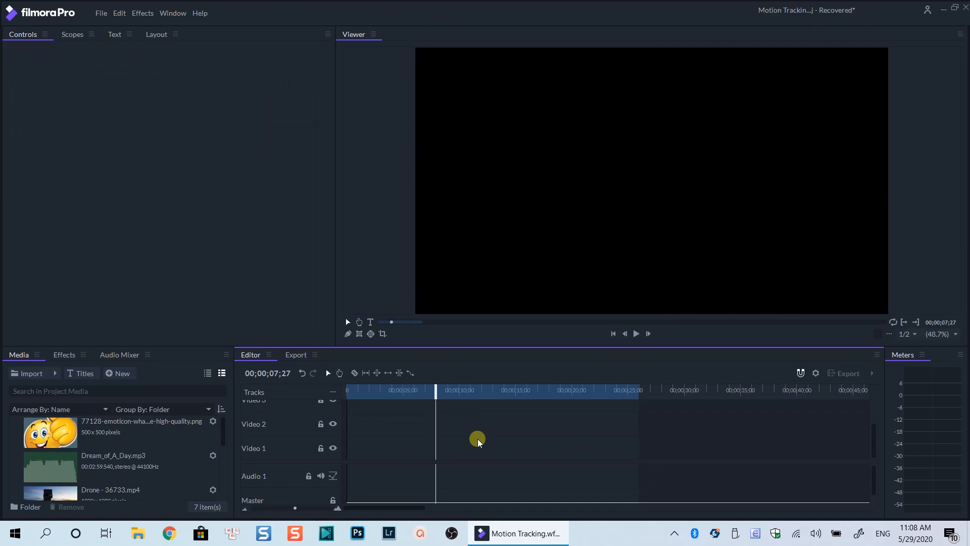
- Place Drone - 36733.mp4 on the Video 2 track at the start of the timeline and play back the footage
{"action": "left_click", "coordinate": [353, 387]}
{"action": "left_click_drag", "start_coordinate": [354, 385], "coordinate": [342, 390]}
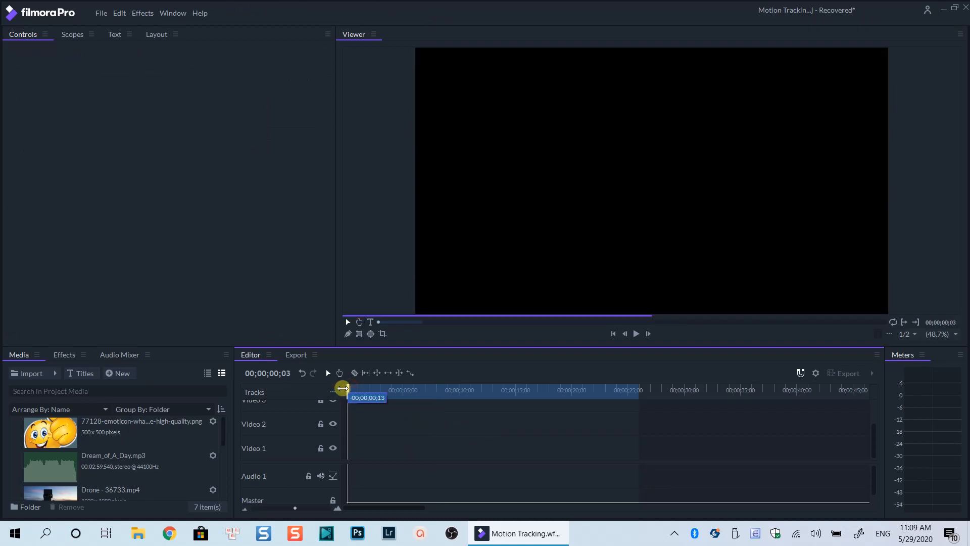
{"action": "scroll", "coordinate": [116, 445], "scroll_direction": "down", "scroll_amount": 3}
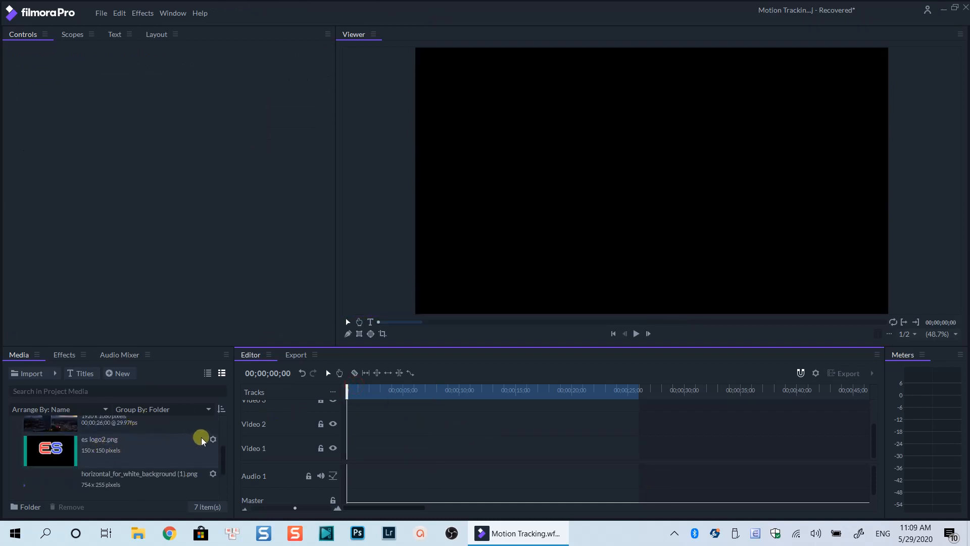
{"action": "left_click_drag", "start_coordinate": [225, 453], "coordinate": [223, 441]}
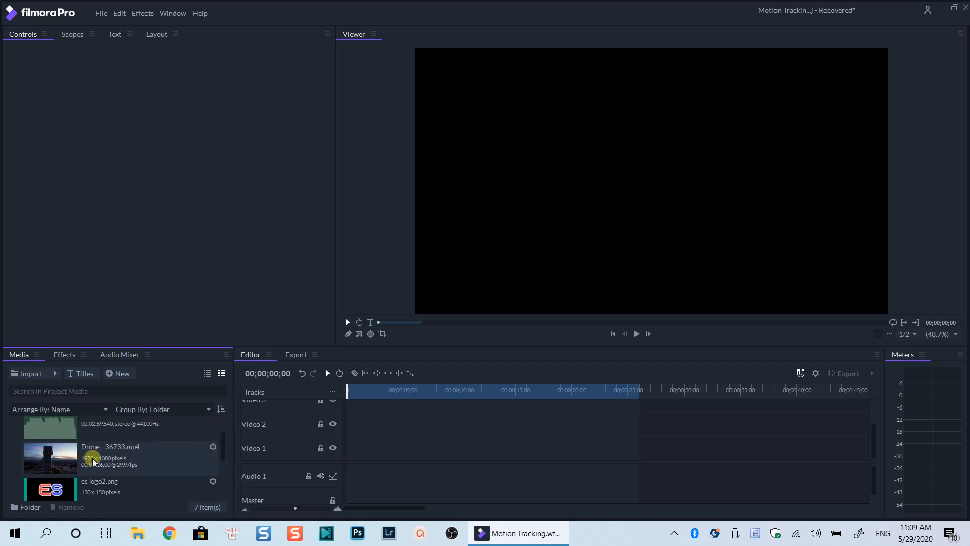
{"action": "left_click_drag", "start_coordinate": [93, 461], "coordinate": [347, 432]}
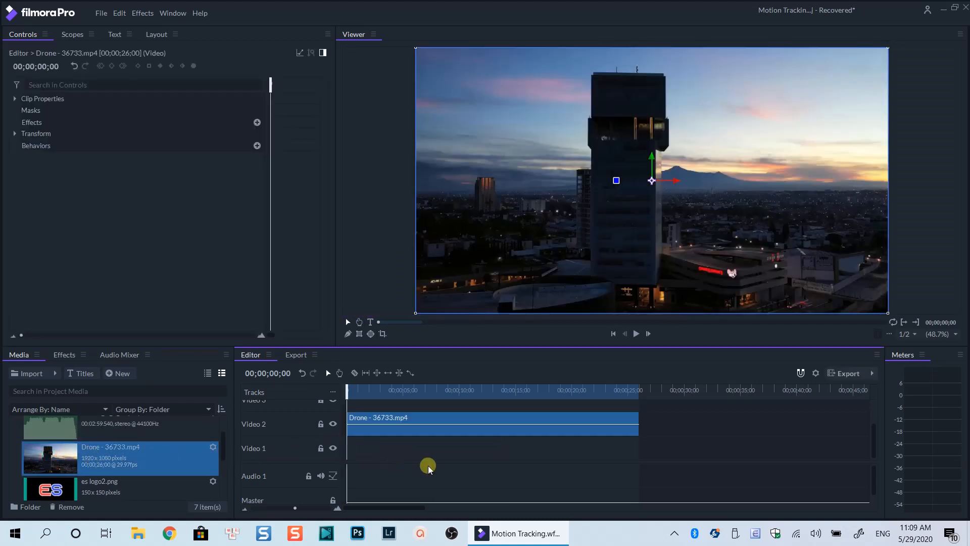
{"action": "key", "text": "space"}
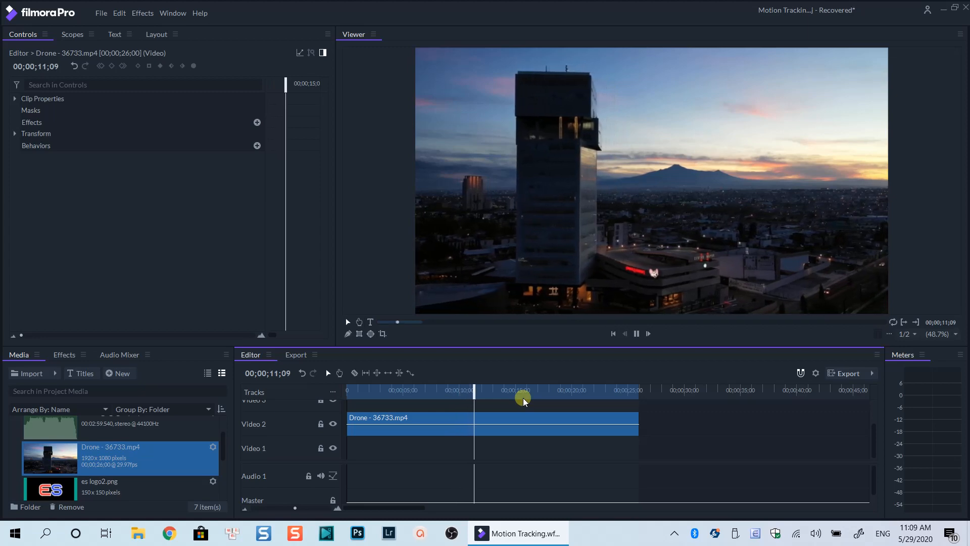
{"action": "key", "text": "space"}
- Place jkn logo.png on Video 3 from the timeline start, extend it to 00;00;26;00, and position it in the sky right of the tower
{"action": "scroll", "coordinate": [393, 456], "scroll_direction": "up", "scroll_amount": 1}
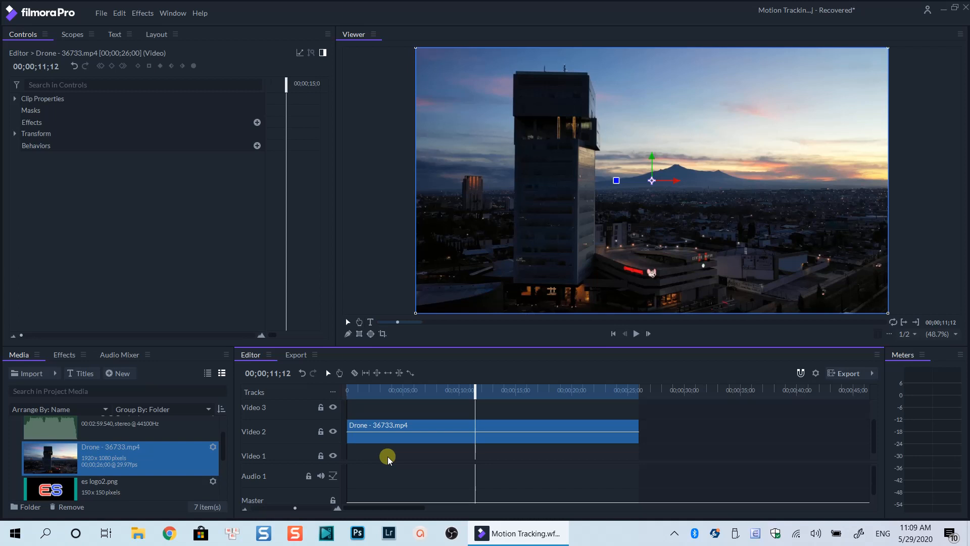
{"action": "scroll", "coordinate": [64, 485], "scroll_direction": "down", "scroll_amount": 3}
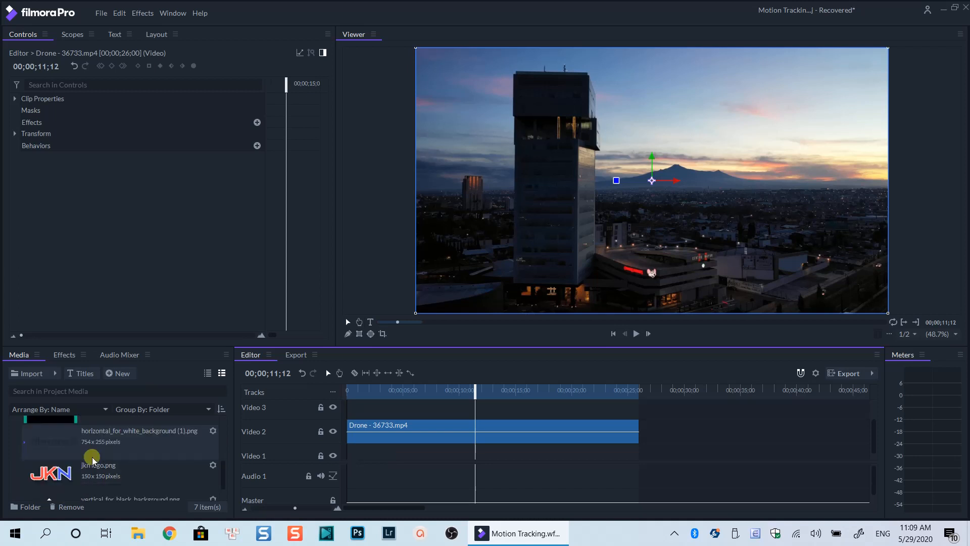
{"action": "left_click", "coordinate": [63, 475]}
{"action": "left_click_drag", "start_coordinate": [63, 475], "coordinate": [345, 432]}
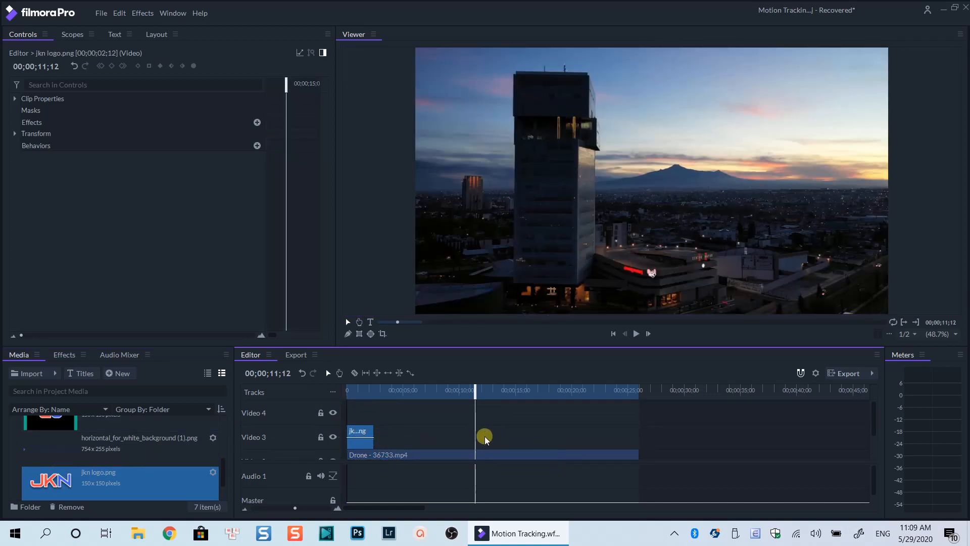
{"action": "left_click_drag", "start_coordinate": [373, 430], "coordinate": [640, 431]}
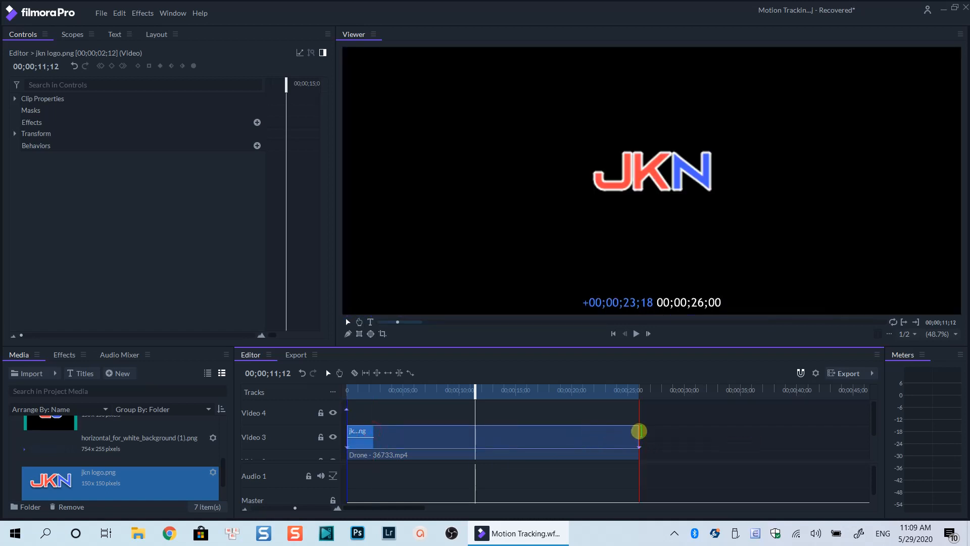
{"action": "left_click", "coordinate": [610, 267]}
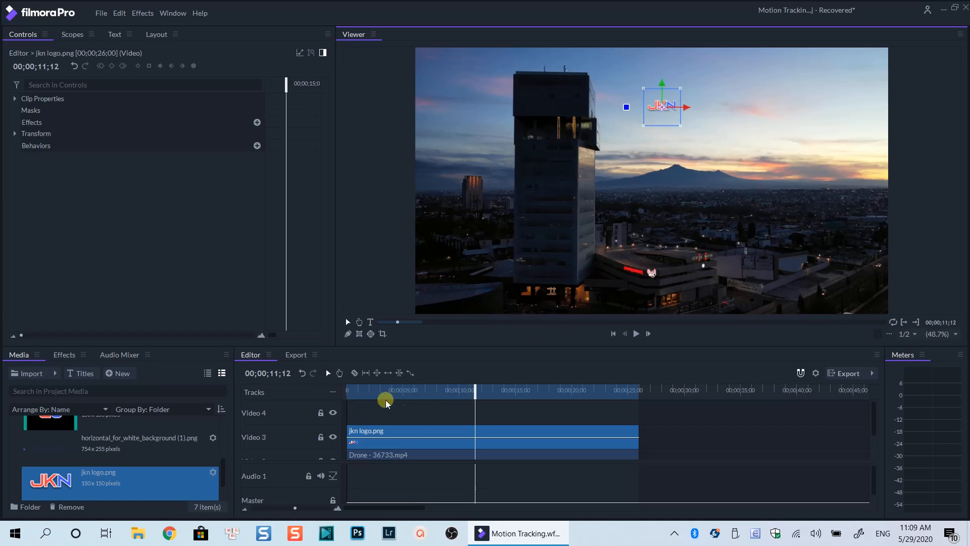
- Add the Motion Track behavior to the jkn logo.png clip with the playhead at the start of the timeline
{"action": "left_click_drag", "start_coordinate": [356, 394], "coordinate": [352, 420]}
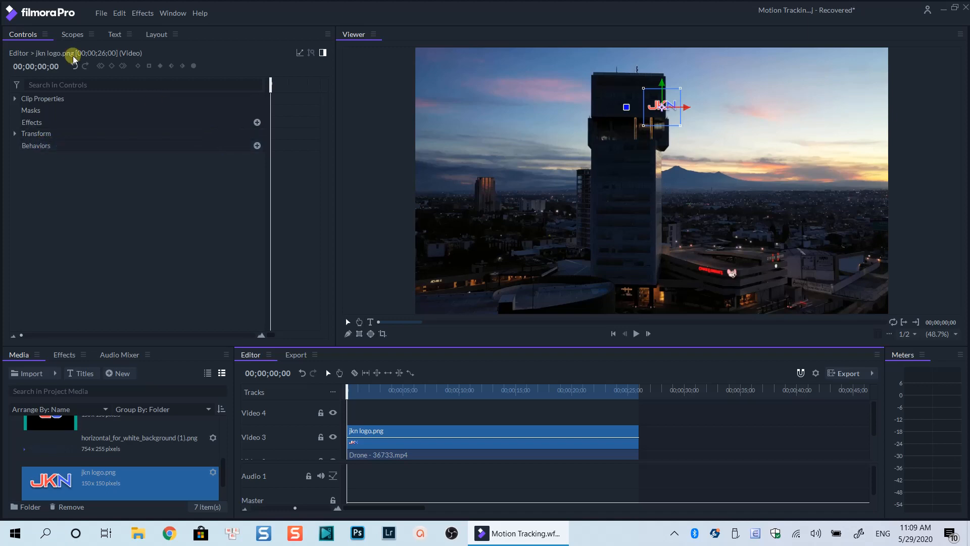
{"action": "left_click", "coordinate": [24, 35]}
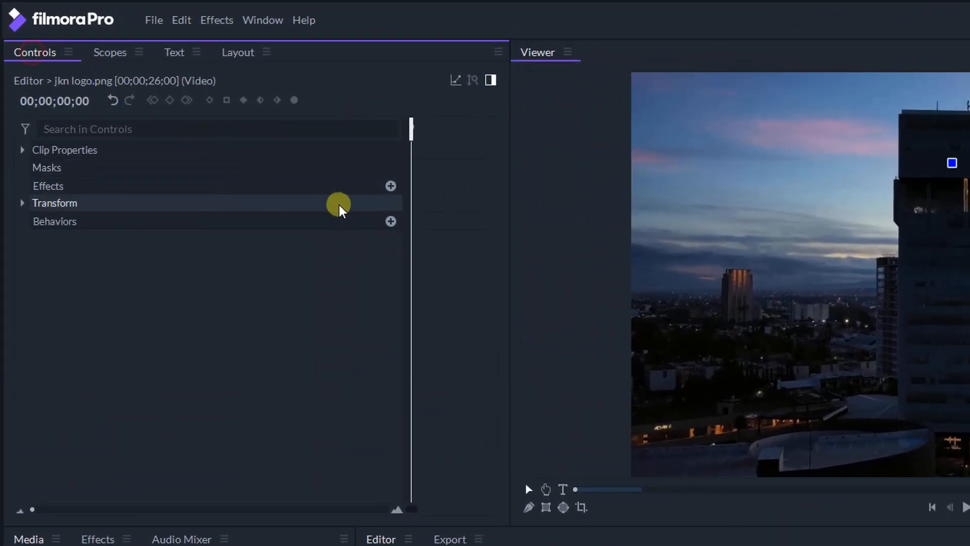
{"action": "left_click", "coordinate": [390, 221]}
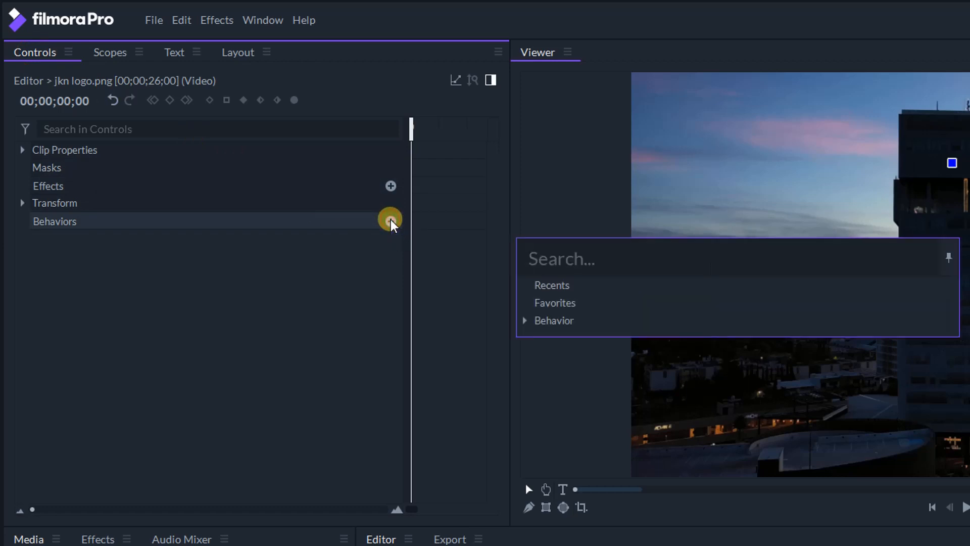
{"action": "type", "text": "motion"}
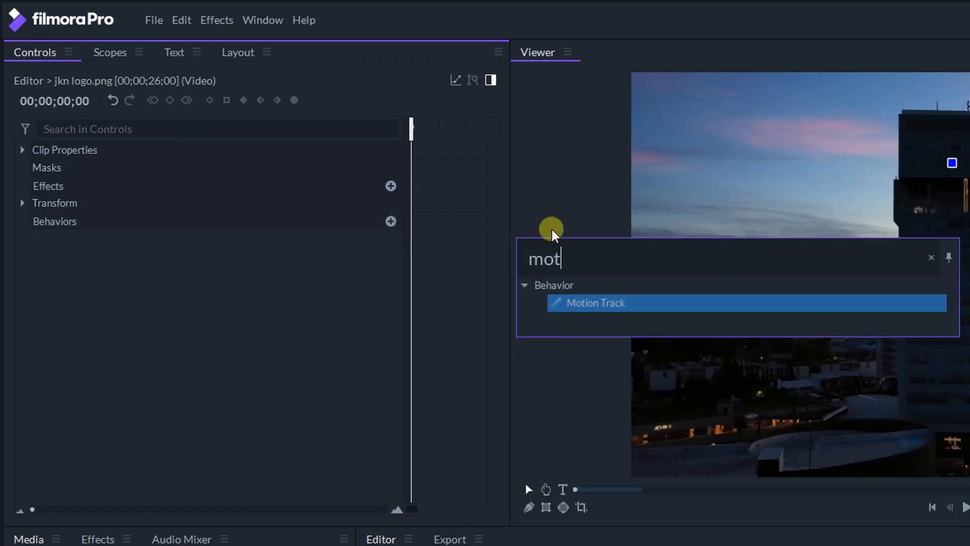
{"action": "left_click", "coordinate": [623, 305]}
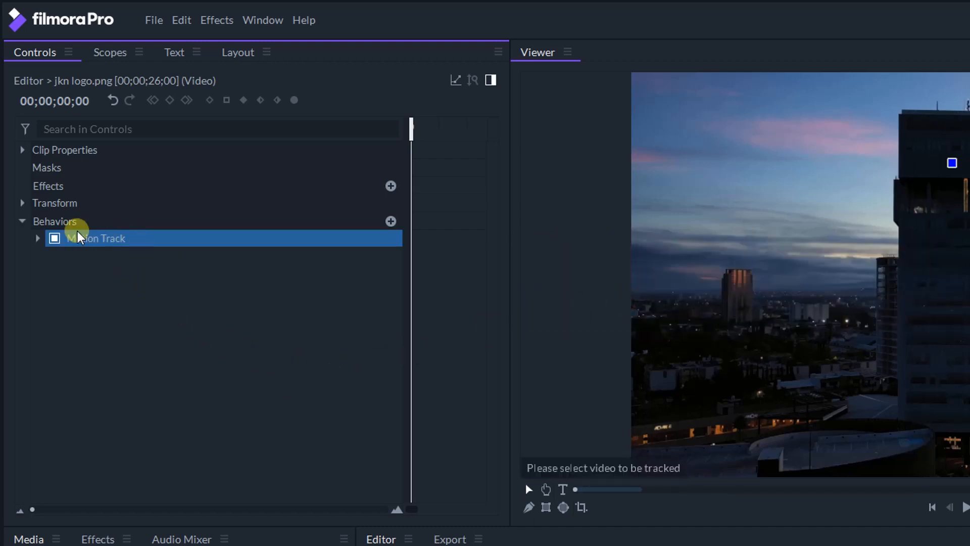
- Set the Motion Track source of the logo to Video 2 - Drone - 36733.mp4
{"action": "left_click", "coordinate": [55, 239]}
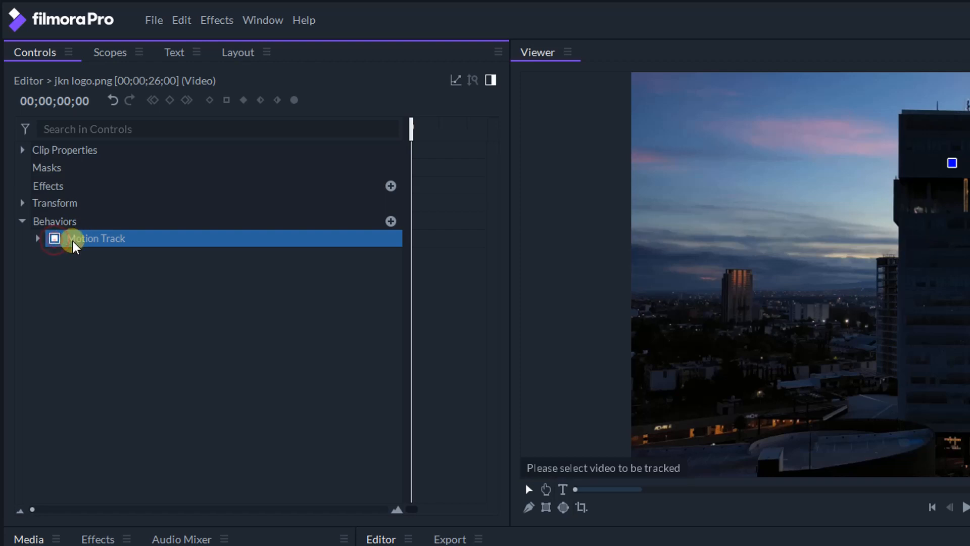
{"action": "left_click", "coordinate": [38, 240]}
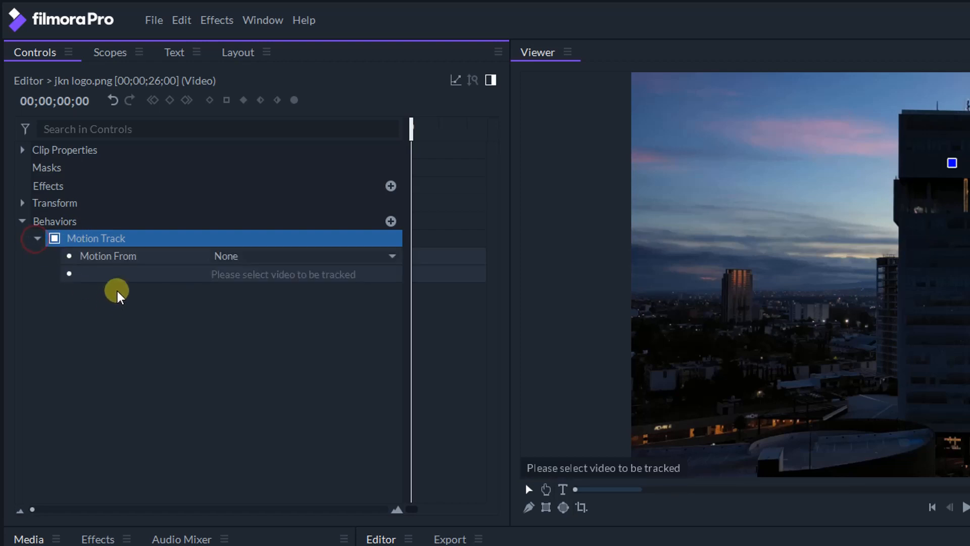
{"action": "left_click", "coordinate": [120, 258]}
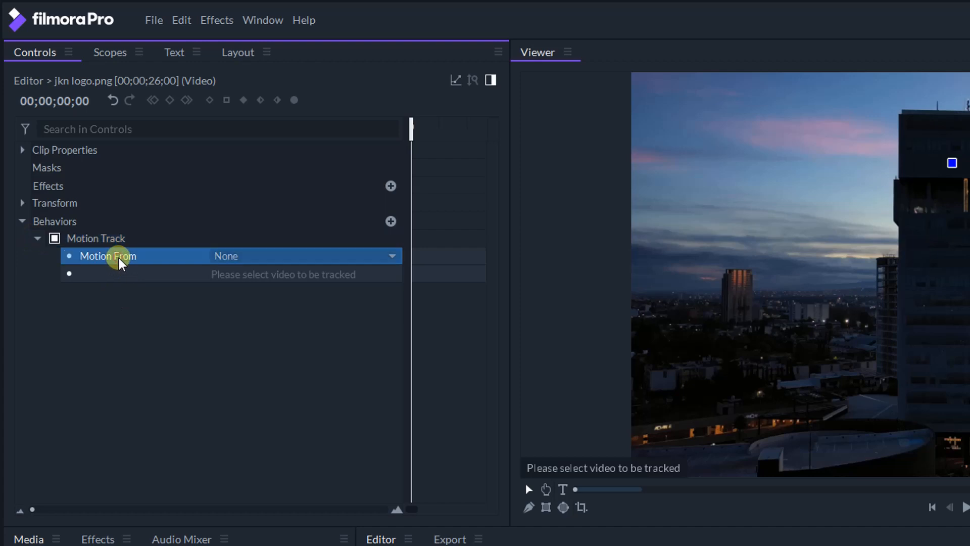
{"action": "left_click", "coordinate": [270, 255]}
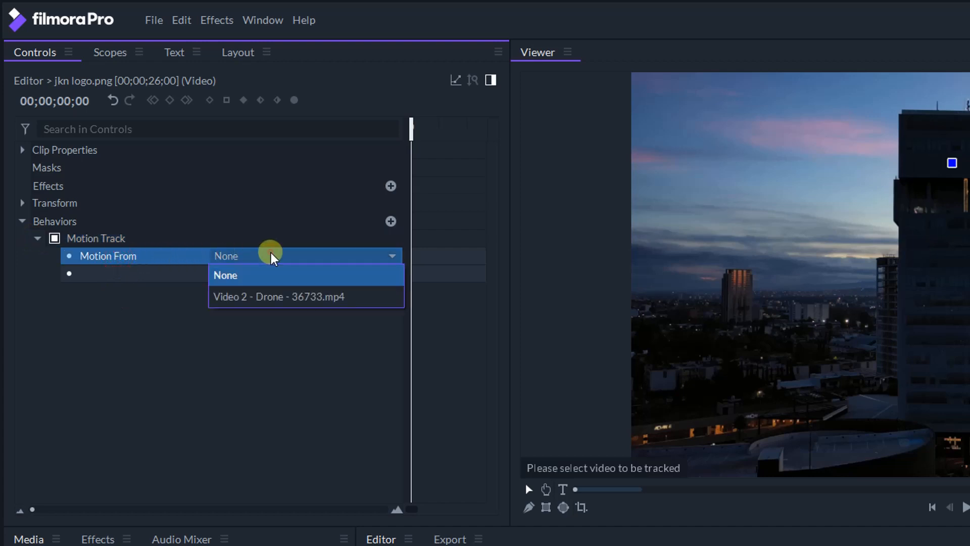
{"action": "left_click", "coordinate": [276, 297]}
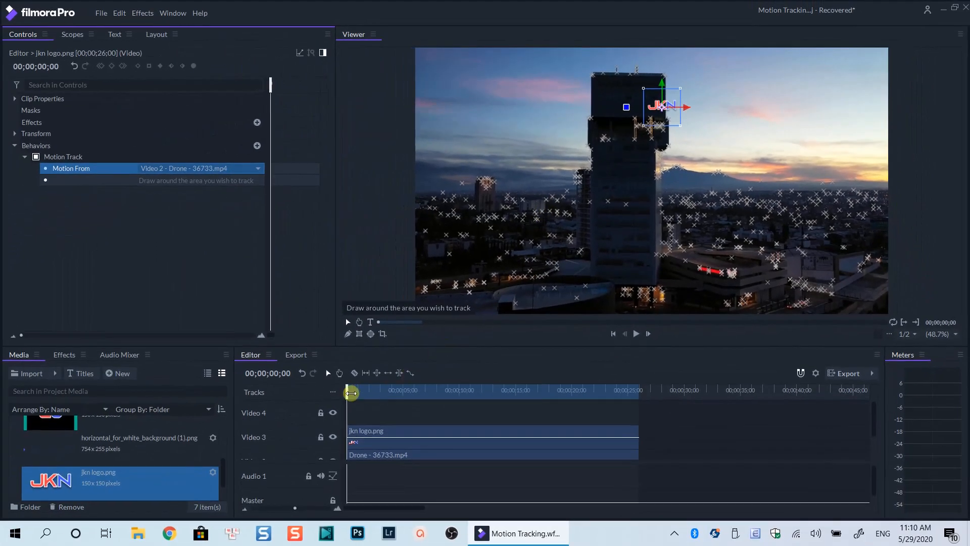
- Select the tracking points on the tower's rooftop antennas, then move the JKN logo into the sky right of the tower and preview it
{"action": "mouse_move", "coordinate": [351, 393]}
{"action": "left_mouse_down"}
{"action": "mouse_move", "coordinate": [621, 383]}
{"action": "mouse_move", "coordinate": [336, 402]}
{"action": "left_mouse_up"}
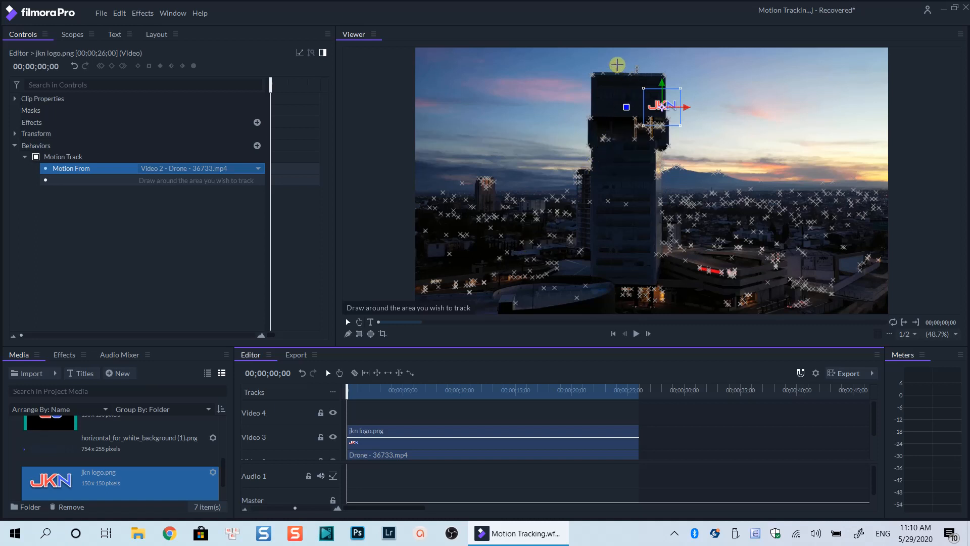
{"action": "mouse_move", "coordinate": [617, 64]}
{"action": "left_mouse_down"}
{"action": "mouse_move", "coordinate": [613, 81]}
{"action": "mouse_move", "coordinate": [646, 74]}
{"action": "mouse_move", "coordinate": [641, 61]}
{"action": "mouse_move", "coordinate": [618, 64]}
{"action": "left_mouse_up"}
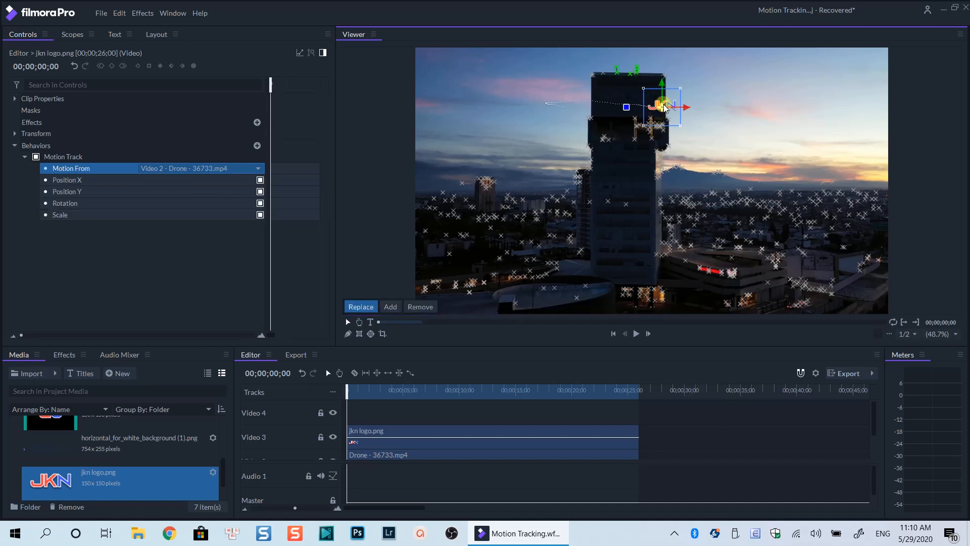
{"action": "left_click_drag", "start_coordinate": [663, 110], "coordinate": [707, 95]}
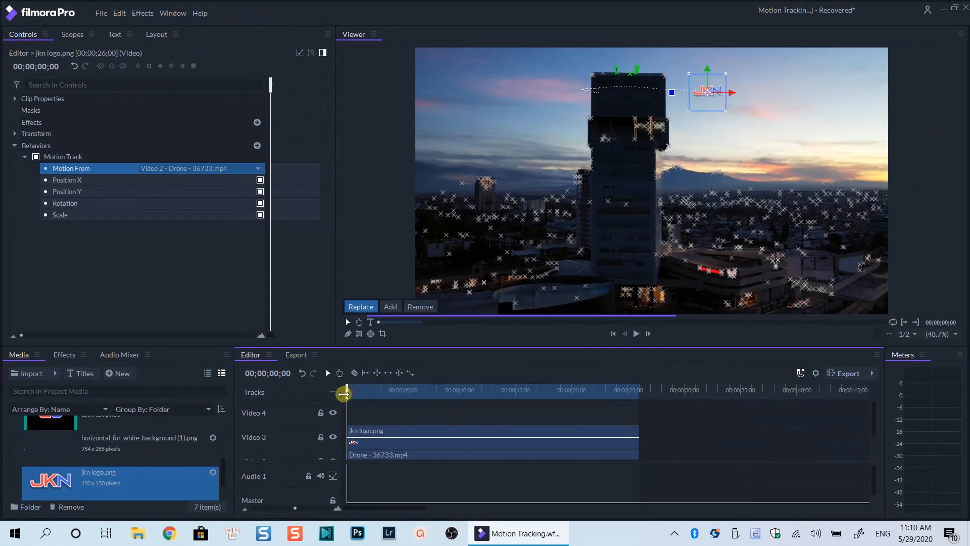
{"action": "key", "text": "space"}
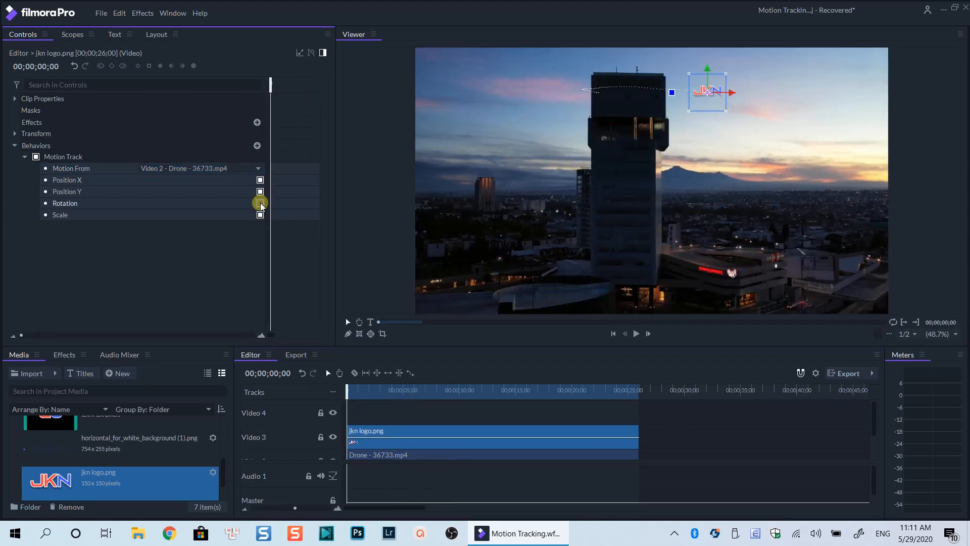
- Turn off Rotation and Scale in the logo's Motion Track behavior and play back the tracked result
{"action": "left_click", "coordinate": [260, 203]}
{"action": "left_click", "coordinate": [260, 215]}
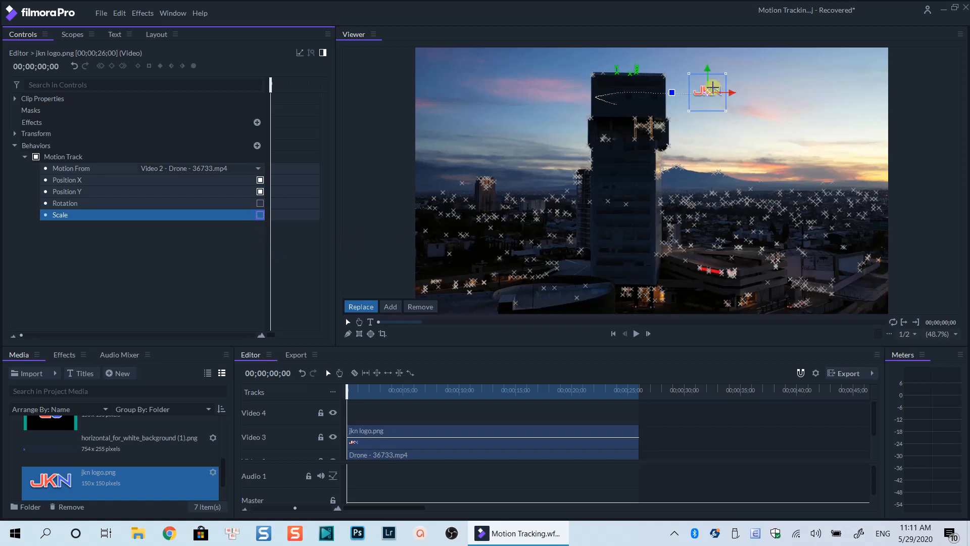
{"action": "left_click", "coordinate": [683, 126]}
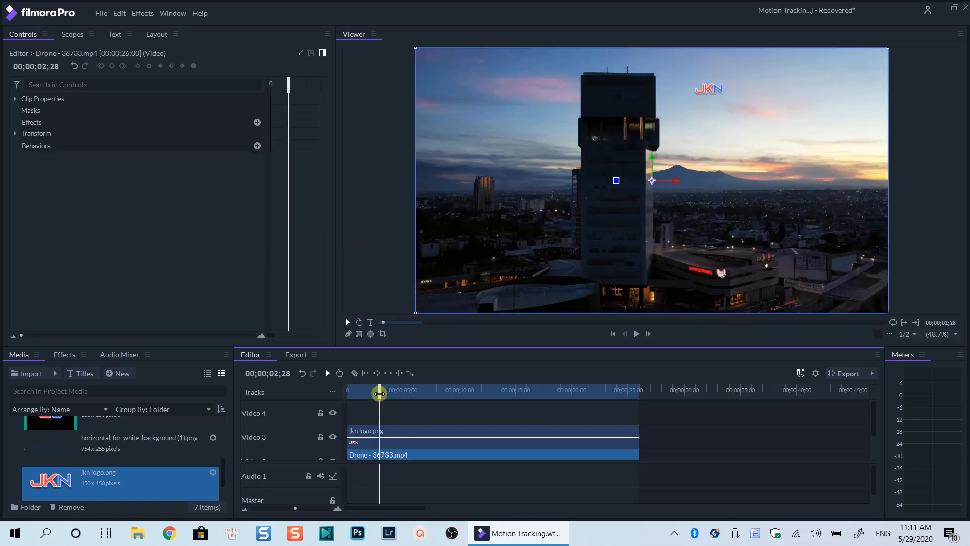
{"action": "key", "text": "space"}
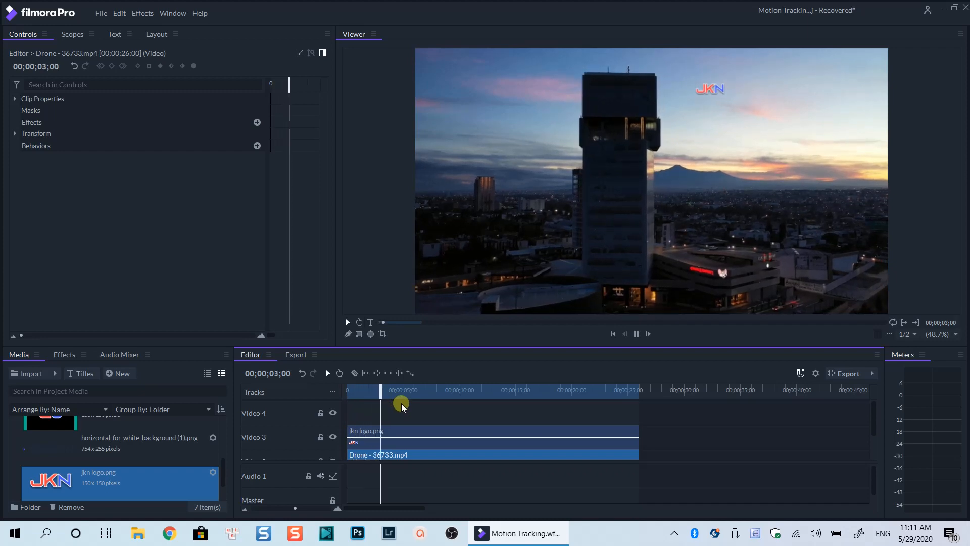
{"action": "key", "text": "space"}
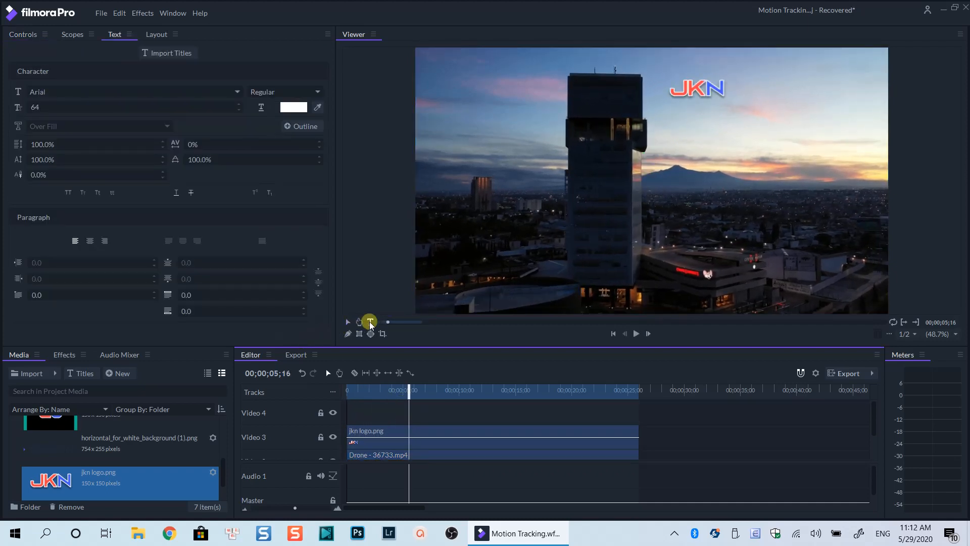
- Add the text "Motion Tracking" in the sky directly right of the JKN logo
{"action": "left_click", "coordinate": [371, 322]}
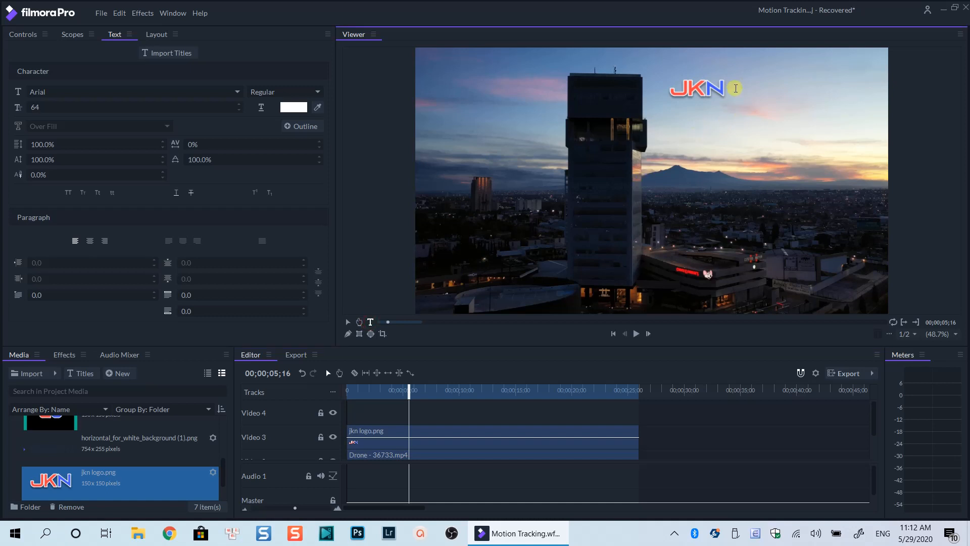
{"action": "left_click", "coordinate": [750, 99]}
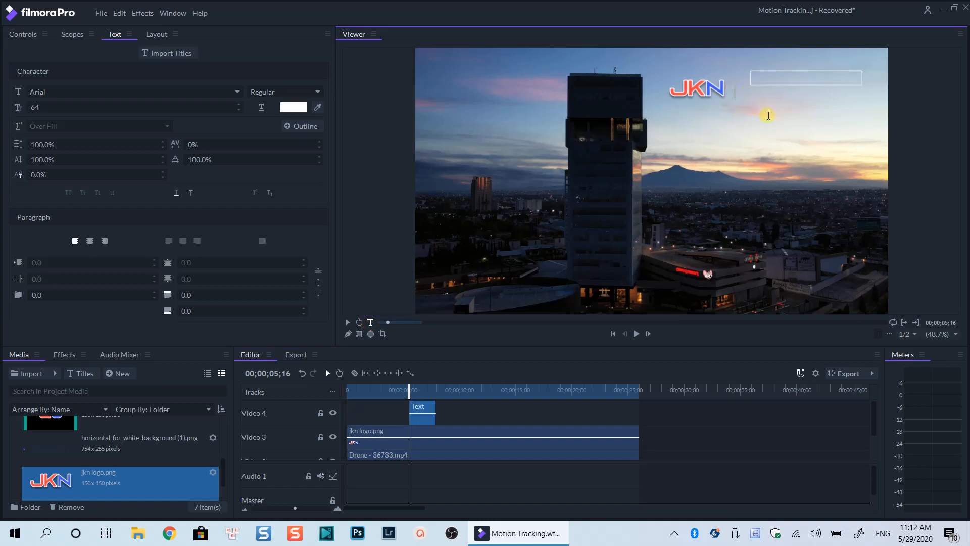
{"action": "type", "text": "Motion Tracking"}
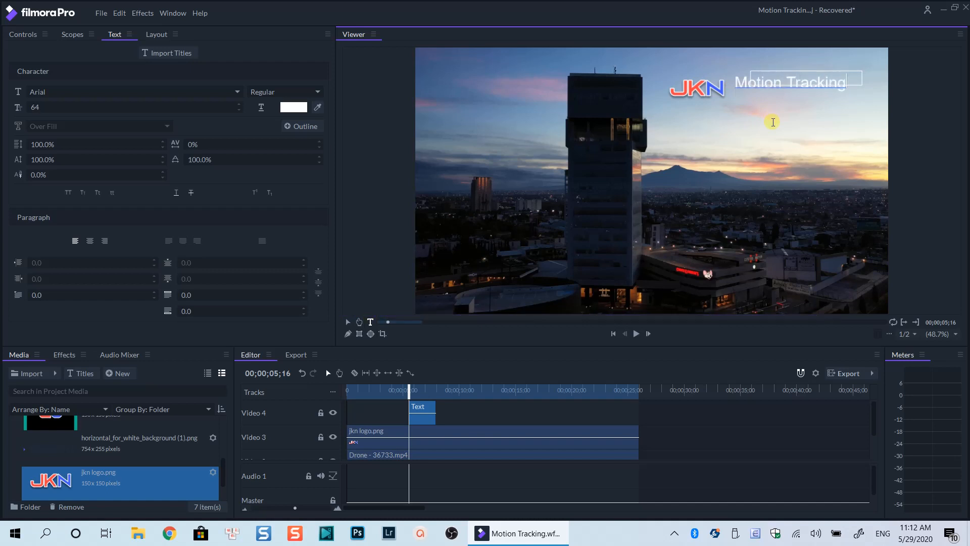
- Set the whole title's font to Bebas Neue and extend the text clip to the end of the drone footage
{"action": "key", "text": "ctrl+a"}
{"action": "left_click", "coordinate": [40, 92]}
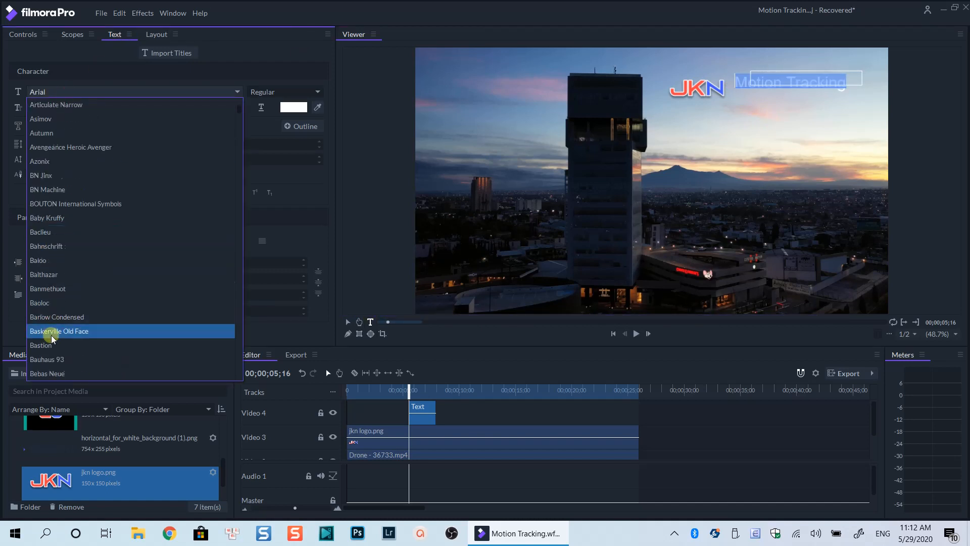
{"action": "scroll", "coordinate": [47, 329], "scroll_direction": "down", "scroll_amount": 3}
{"action": "left_click", "coordinate": [47, 329]}
{"action": "left_click_drag", "start_coordinate": [410, 412], "coordinate": [639, 404]}
- Add a video track, place vertical_for_black_background.png on it for the footage's full length, and position the logo right of the tower below the title
{"action": "right_click", "coordinate": [296, 425]}
{"action": "left_click", "coordinate": [310, 432]}
{"action": "left_click_drag", "start_coordinate": [56, 482], "coordinate": [639, 406]}
{"action": "left_click_drag", "start_coordinate": [652, 181], "coordinate": [774, 194]}
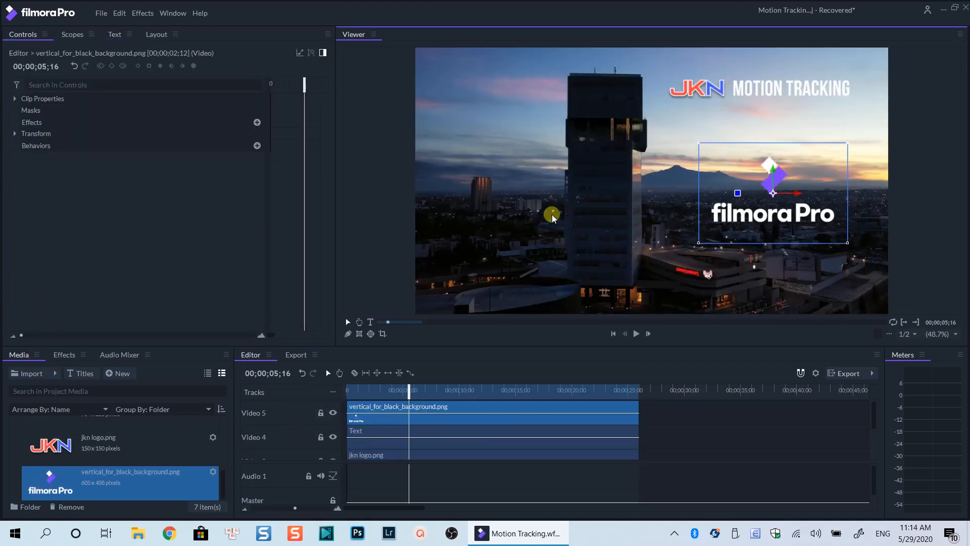
- Place the 77128-emoticon emoji image on Video 6 across the full footage, left of the tower, and return to the start of the timeline
{"action": "scroll", "coordinate": [70, 437], "scroll_direction": "up", "scroll_amount": 3}
{"action": "left_click_drag", "start_coordinate": [51, 432], "coordinate": [637, 414]}
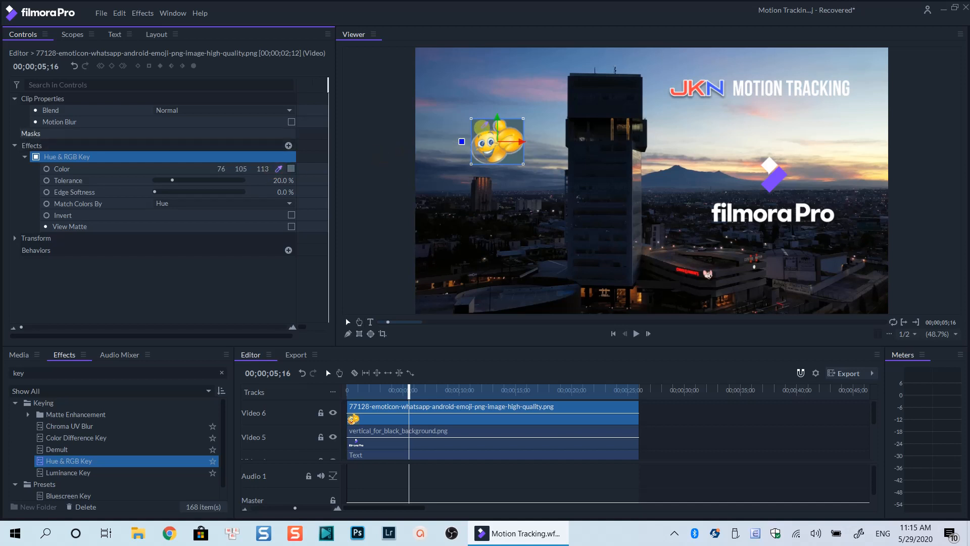
{"action": "scroll", "coordinate": [414, 444], "scroll_direction": "down", "scroll_amount": 2}
{"action": "key", "text": "Home"}
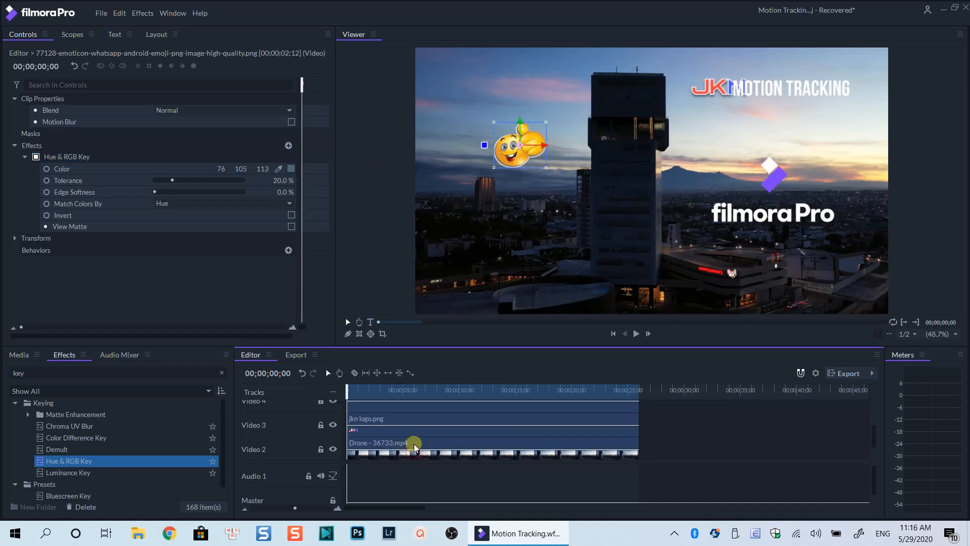
- Copy the motion-tracked jkn logo.png clip on Video 3
{"action": "left_click", "coordinate": [414, 444]}
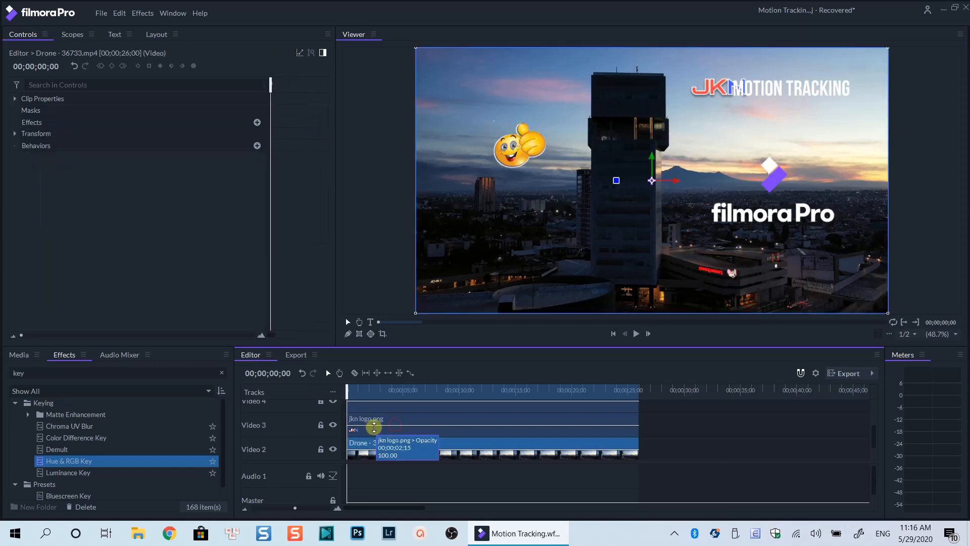
{"action": "left_click", "coordinate": [369, 430]}
{"action": "right_click", "coordinate": [369, 429]}
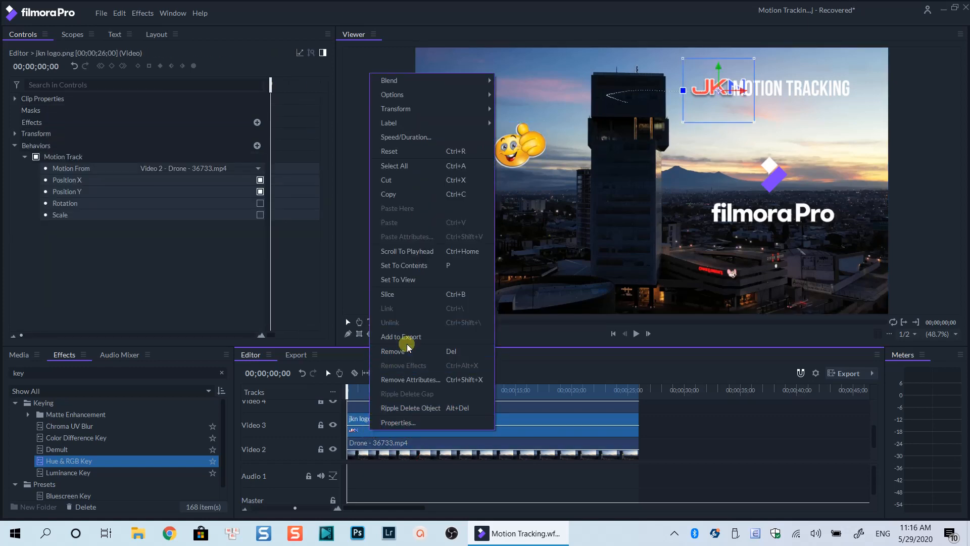
{"action": "left_click", "coordinate": [418, 196]}
- Paste only the Motion Track behavior onto the Text clip on Video 4, excluding Video Transforms, and play back the result
{"action": "scroll", "coordinate": [431, 408], "scroll_direction": "up", "scroll_amount": 1}
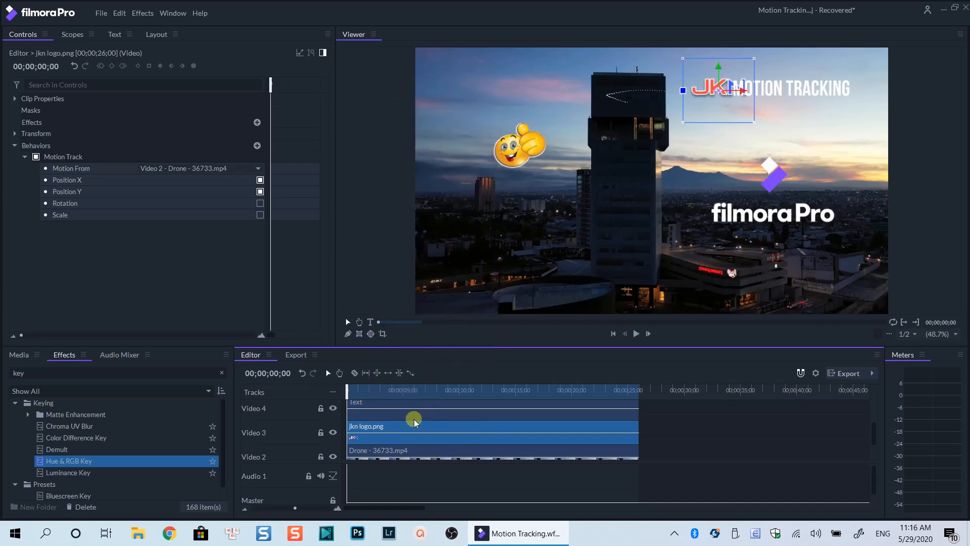
{"action": "scroll", "coordinate": [394, 413], "scroll_direction": "up", "scroll_amount": 1}
{"action": "left_click", "coordinate": [390, 422]}
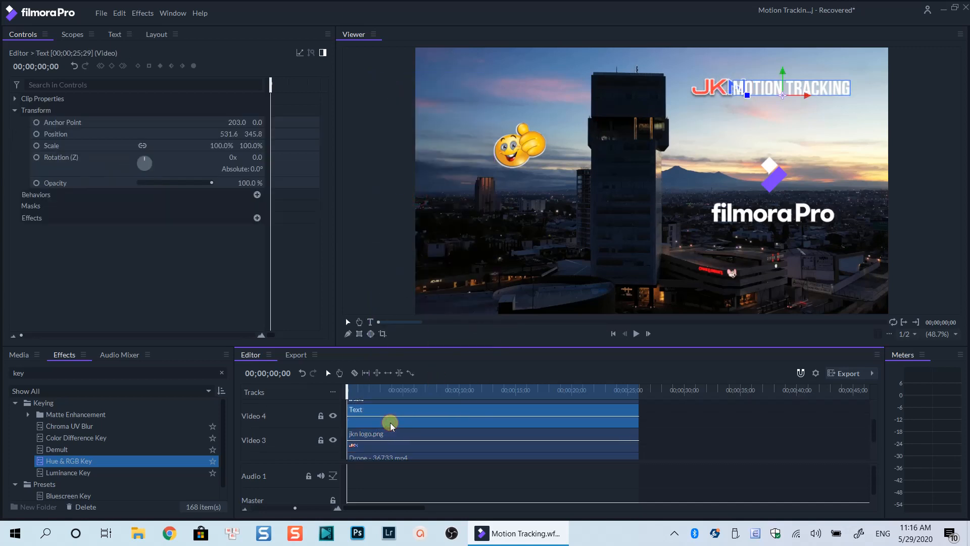
{"action": "right_click", "coordinate": [400, 415]}
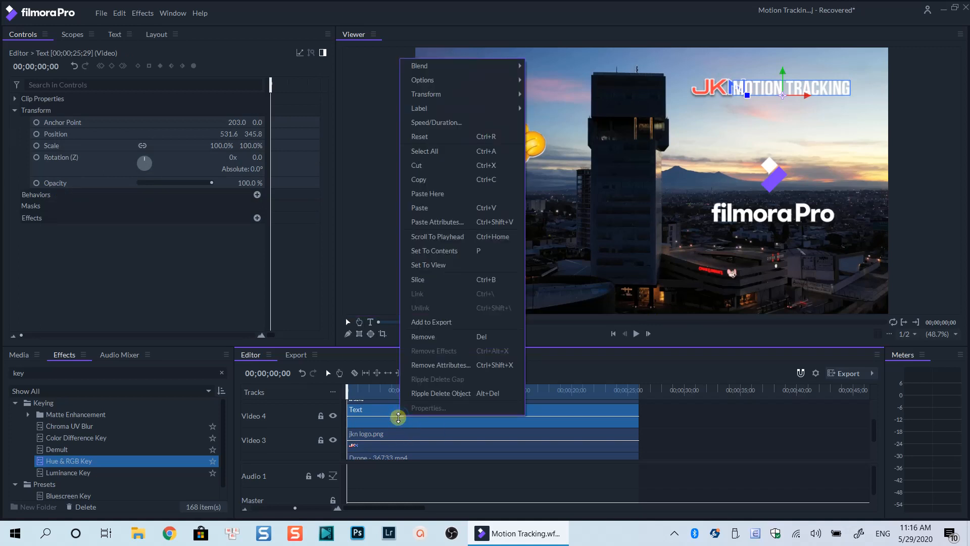
{"action": "left_click", "coordinate": [445, 227]}
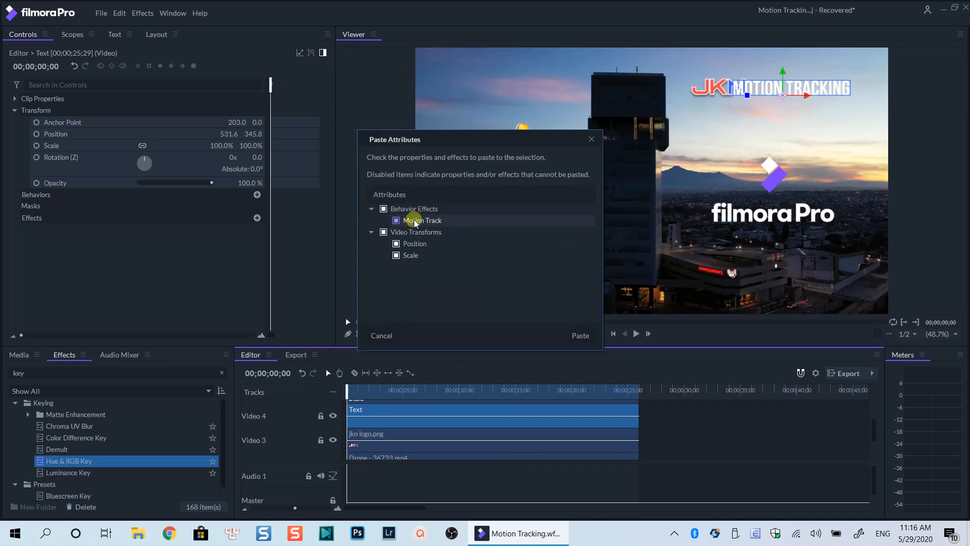
{"action": "left_click", "coordinate": [384, 232]}
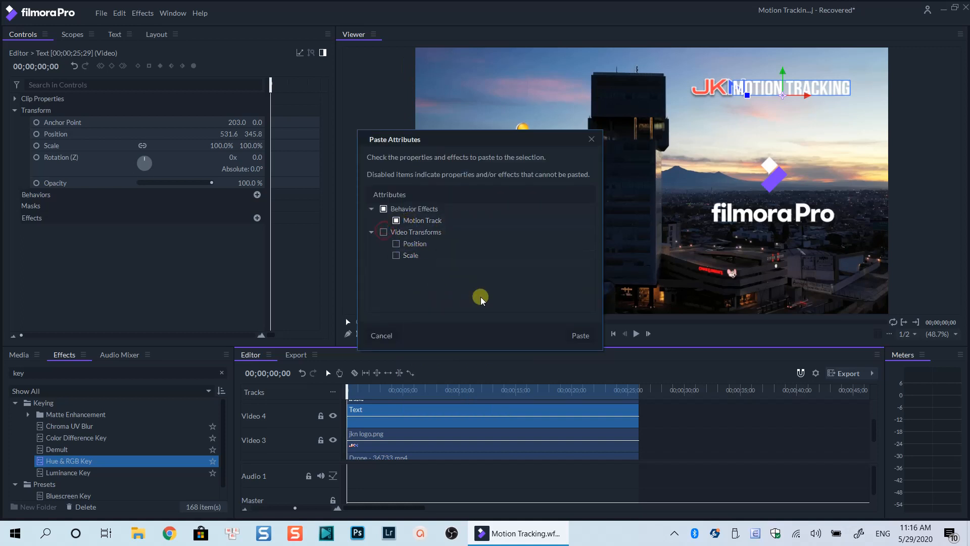
{"action": "left_click", "coordinate": [581, 336]}
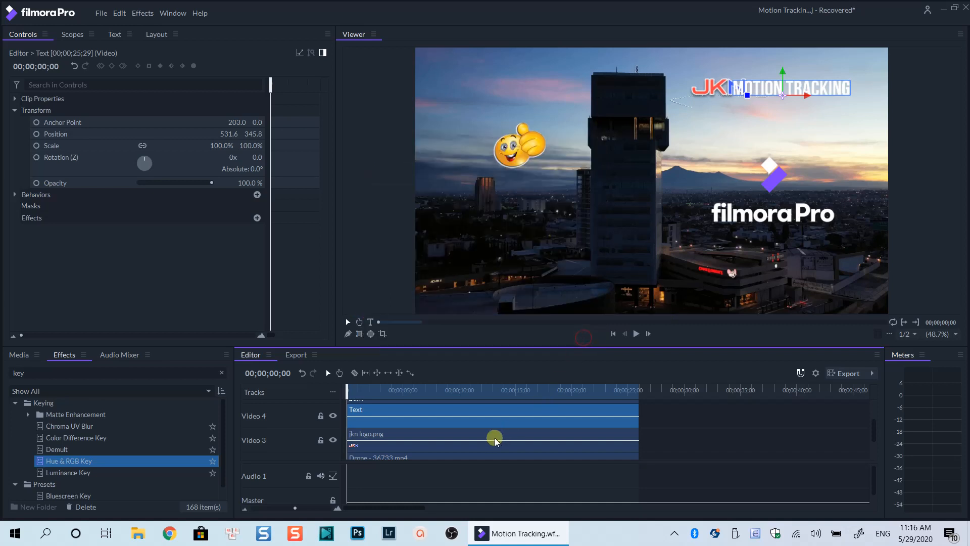
{"action": "scroll", "coordinate": [441, 412], "scroll_direction": "up", "scroll_amount": 1}
{"action": "key", "text": "space"}
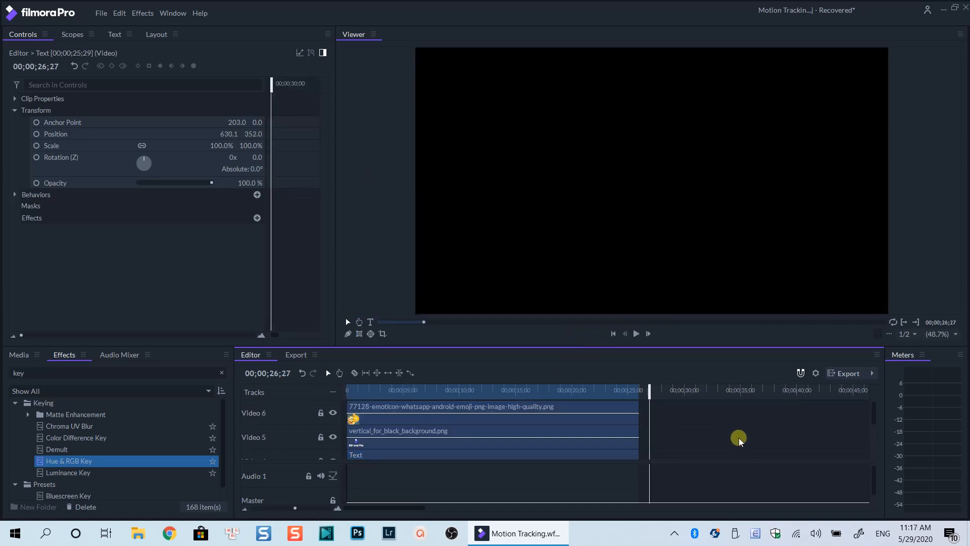
- Start an export of the timeline to the Desktop and name the file Motion Tracking
{"action": "left_click", "coordinate": [847, 373]}
{"action": "type", "text": "Motion Trackin"}
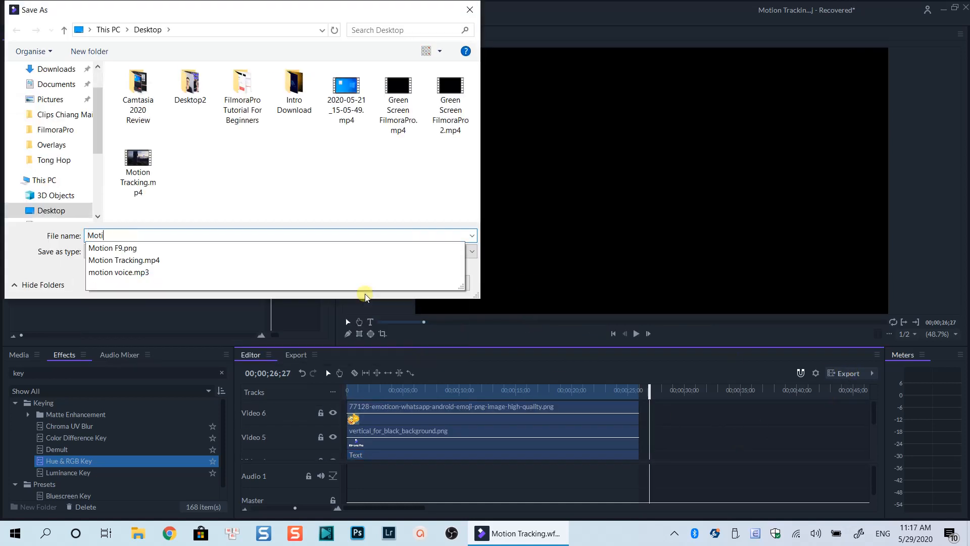
{"action": "type", "text": "g"}
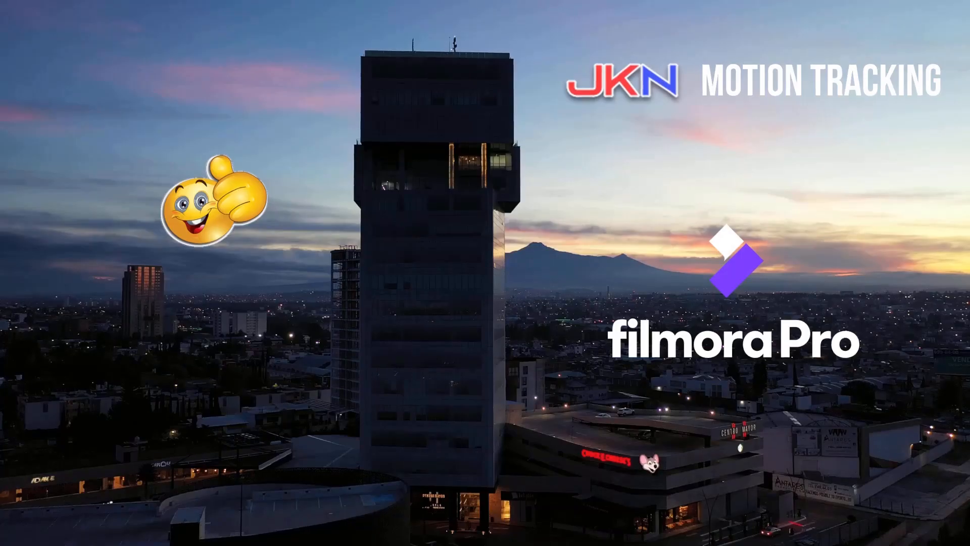